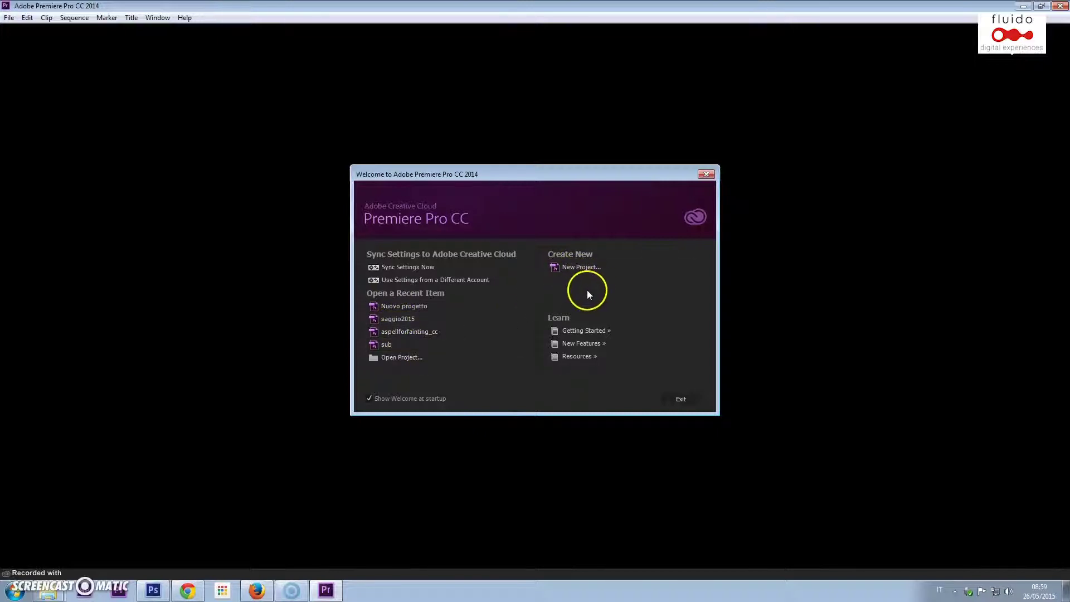
- Start a new project from the Welcome screen and name it 'Nuovo progetto web'
left_click(594, 267)
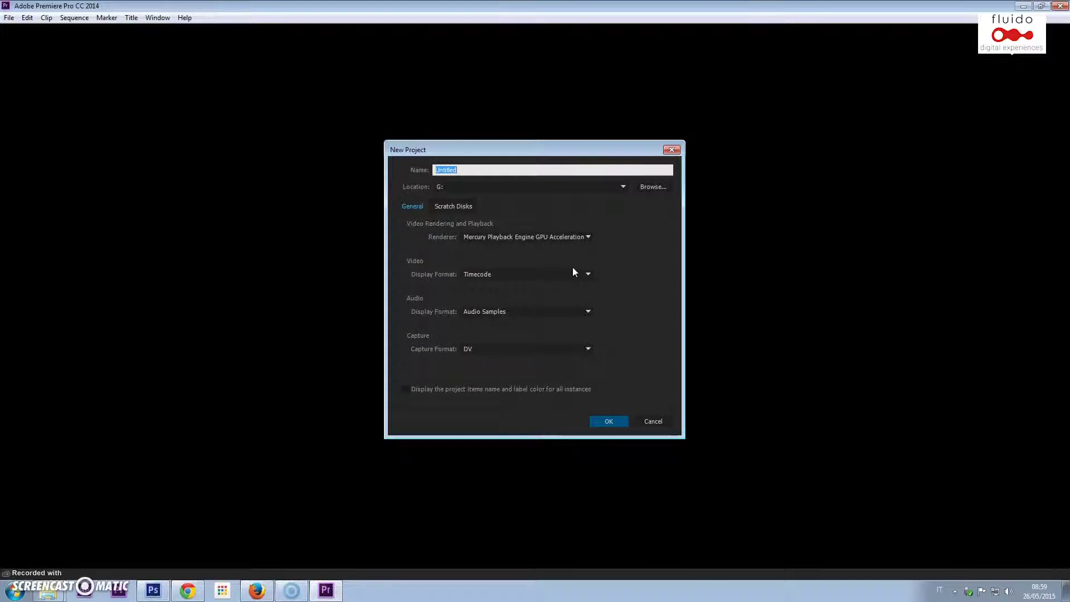
type("Nuovo p")
type("rogetto ")
type("web")
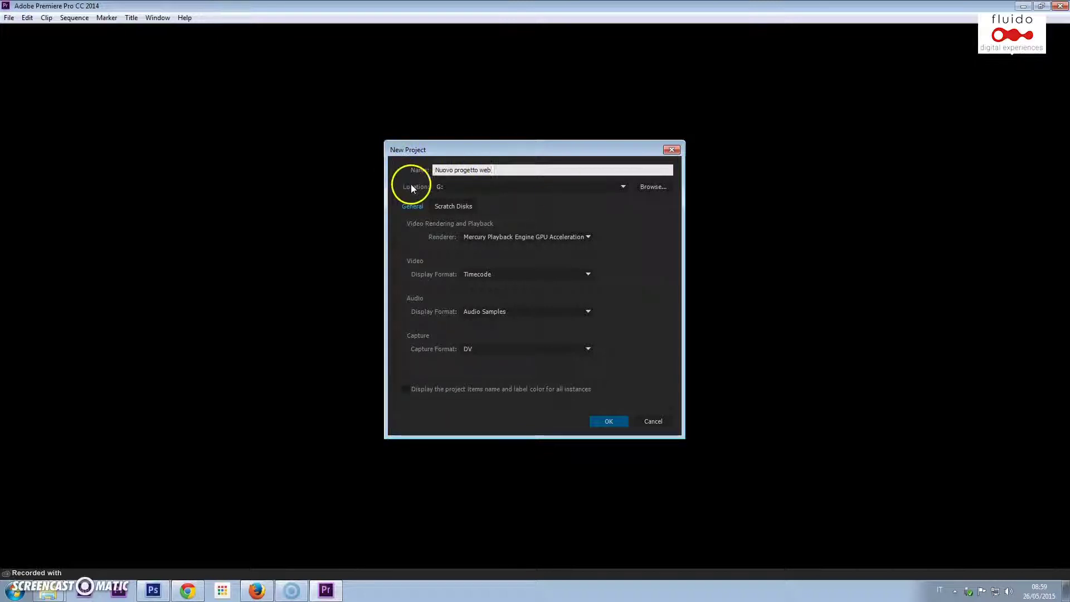
- Confirm the project name and keep G: as the save location
left_click(411, 184)
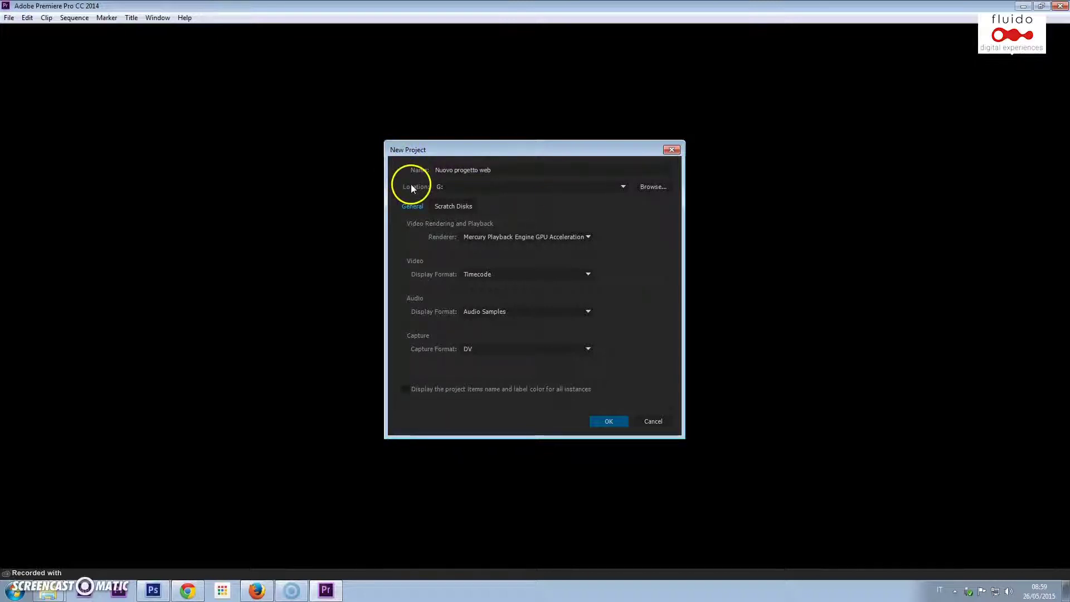
left_click(458, 187)
left_click(572, 147)
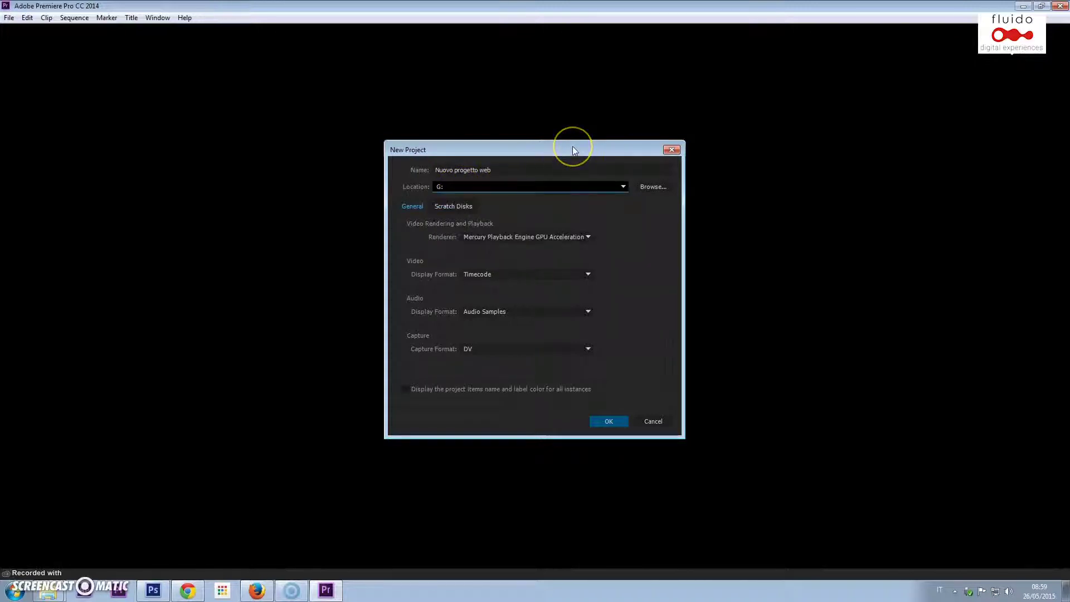
left_click(607, 216)
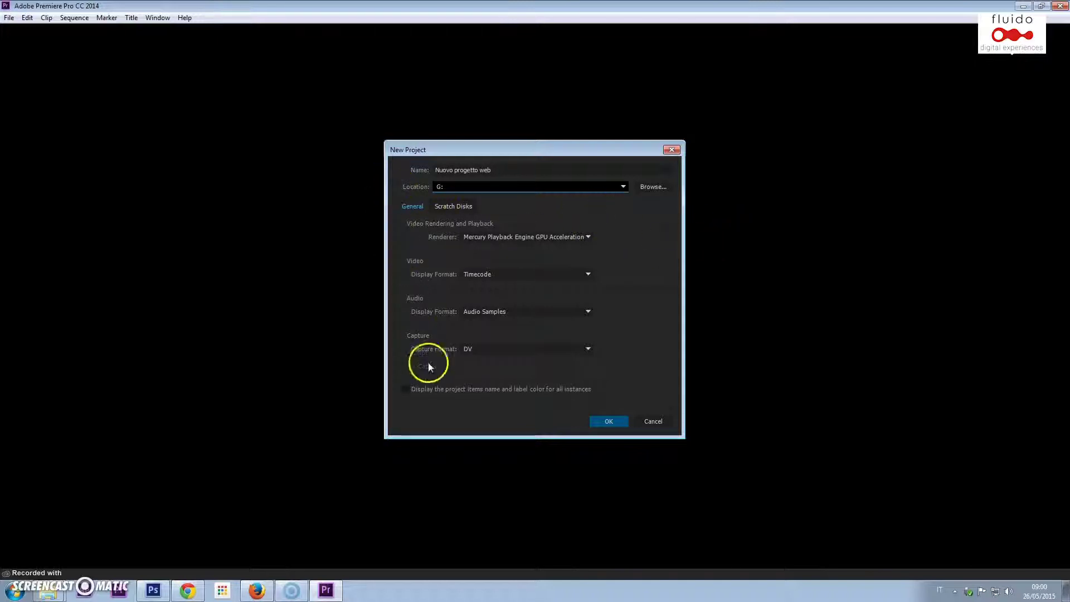
- Glance at the Scratch Disks settings, then review the renderer choices on General
left_click(440, 209)
left_click(413, 209)
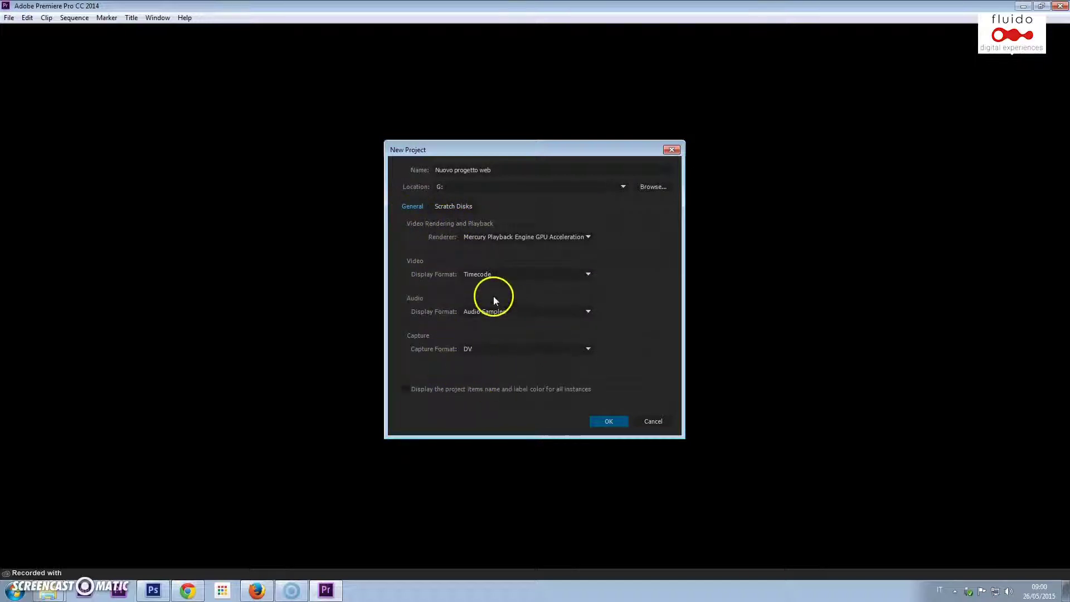
left_click(512, 240)
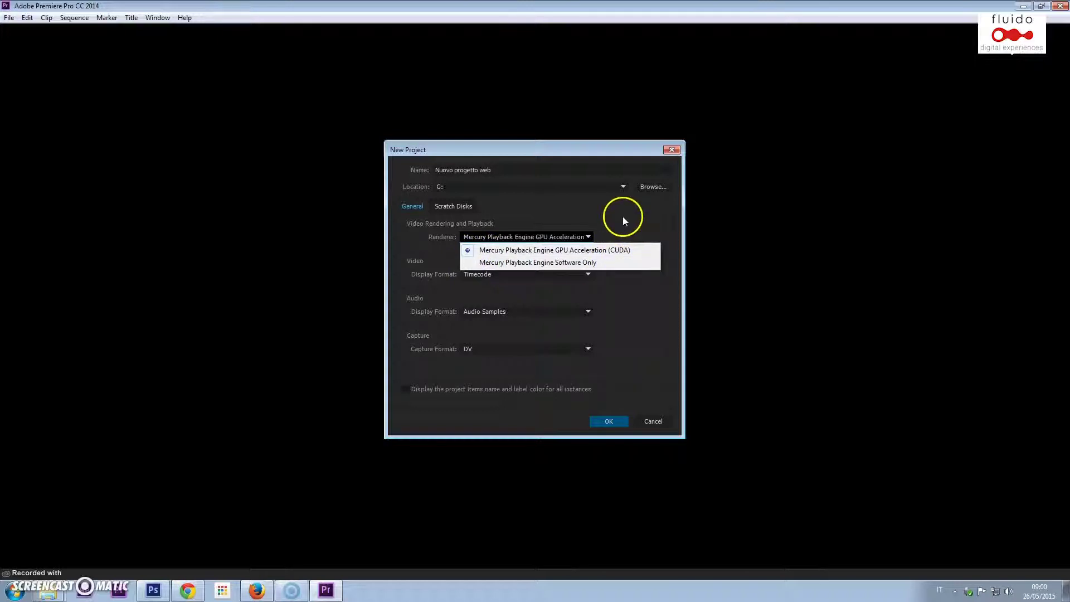
- Keep GPU Acceleration renderer, Audio Samples display and DV capture, then view Scratch Disks
left_click(623, 218)
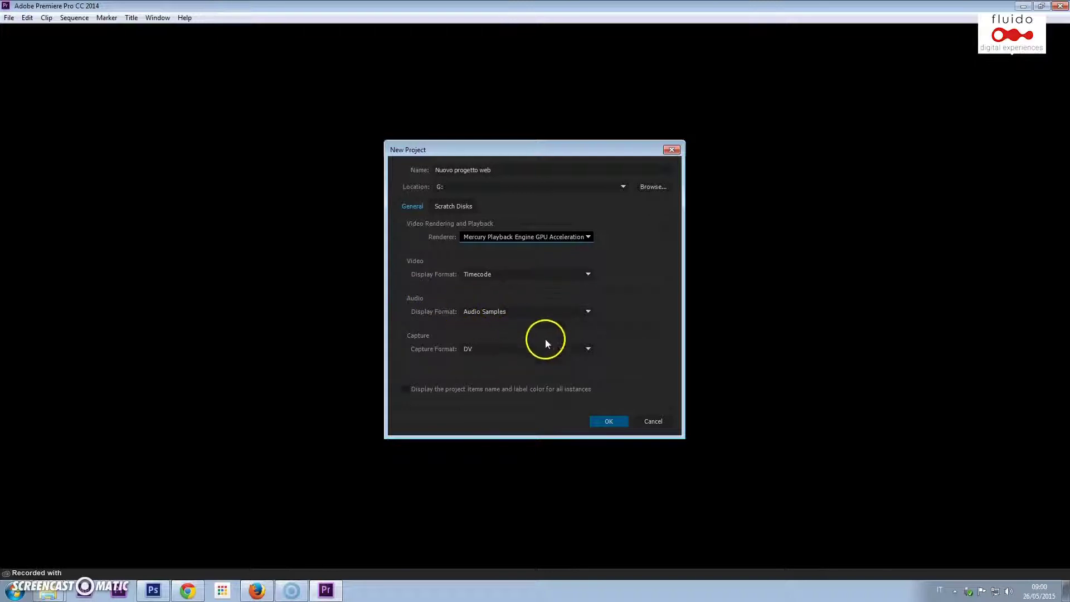
left_click(545, 312)
left_click(609, 285)
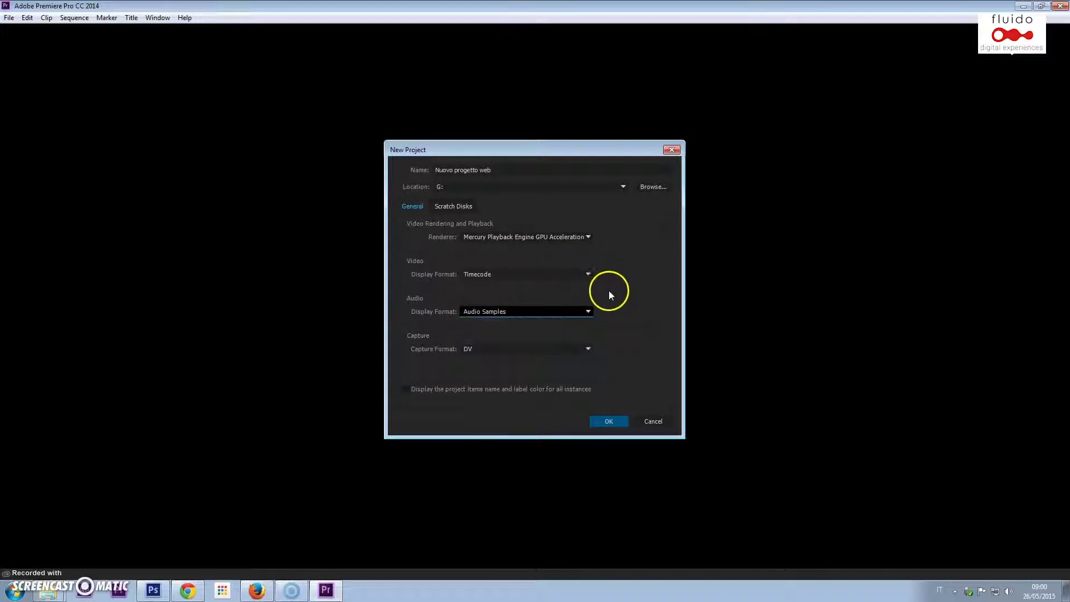
left_click(510, 348)
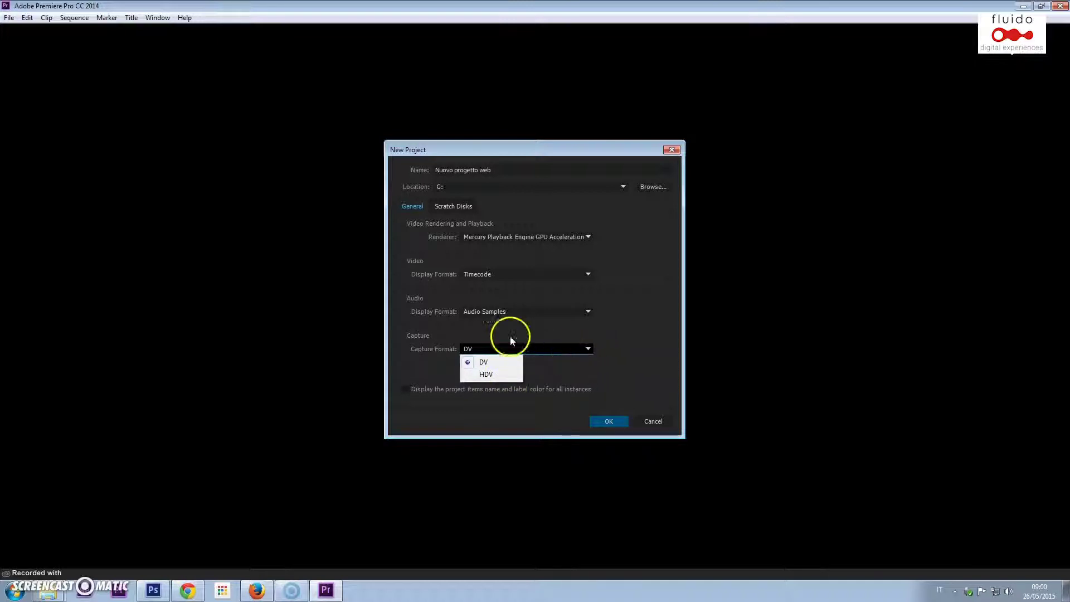
left_click(471, 337)
left_click(490, 349)
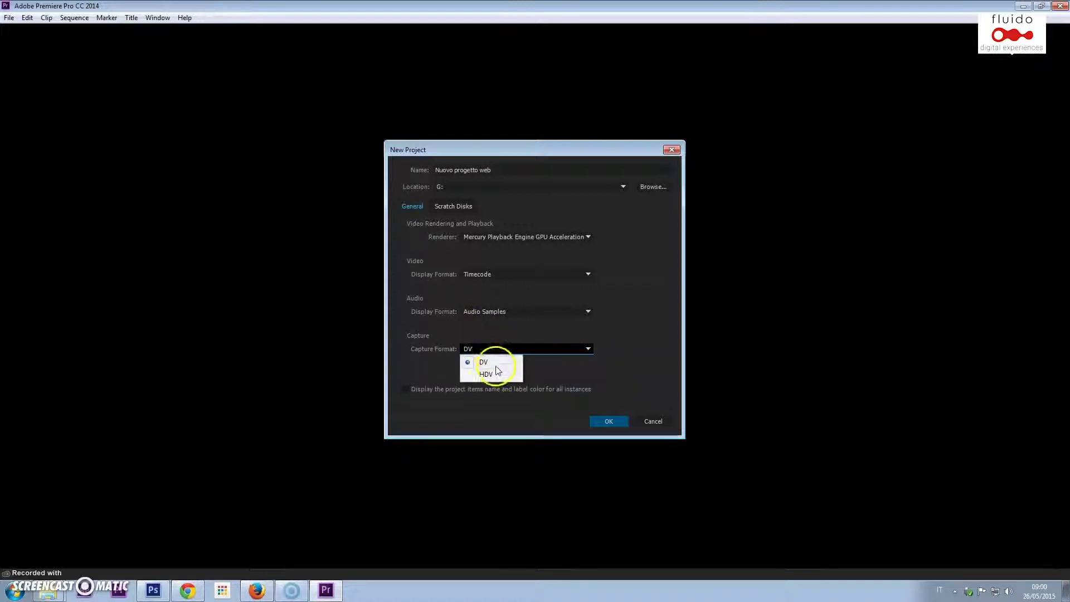
left_click(624, 339)
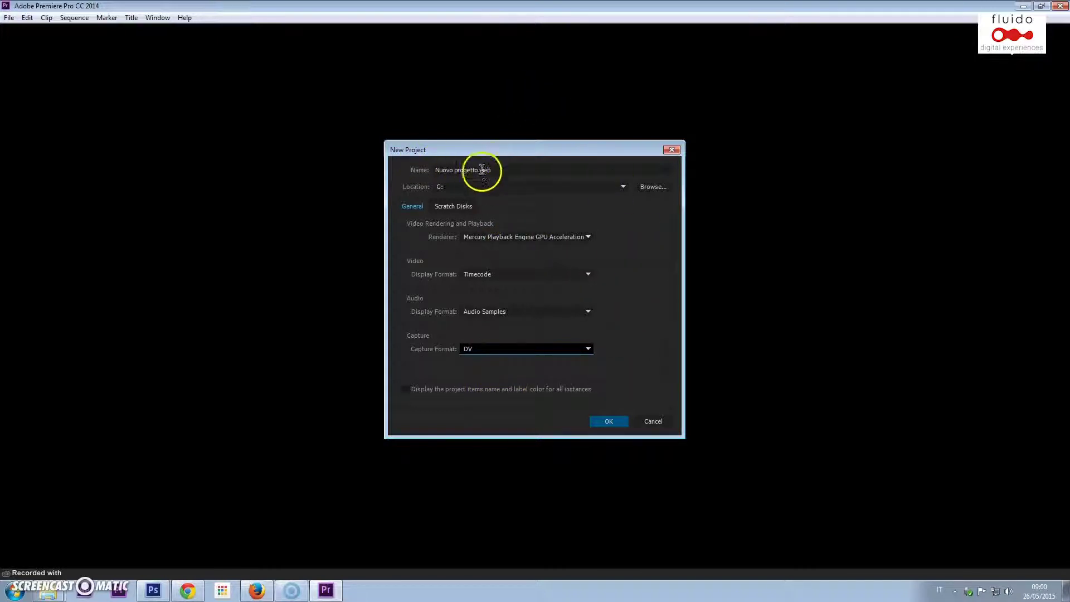
left_click(454, 206)
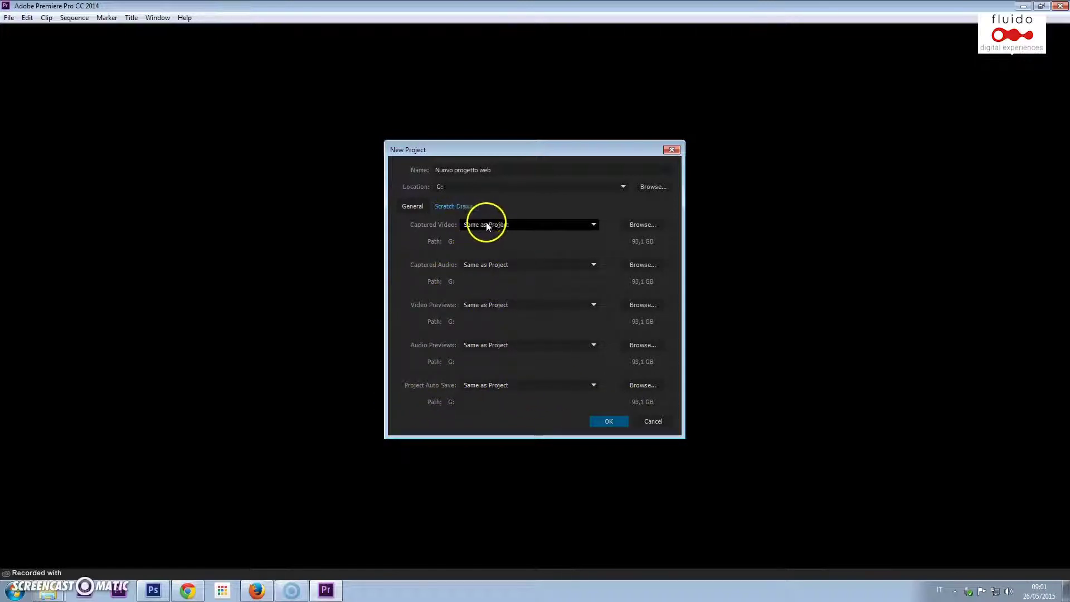
- Leave Captured Video and other scratch disks at Same as Project, then return to General
left_click(528, 225)
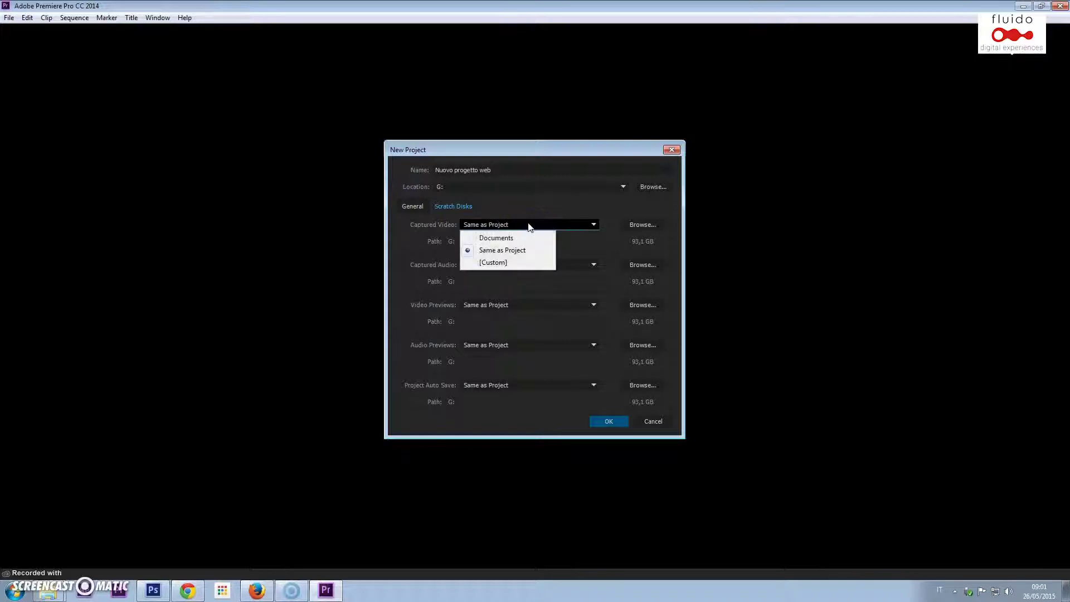
left_click(530, 209)
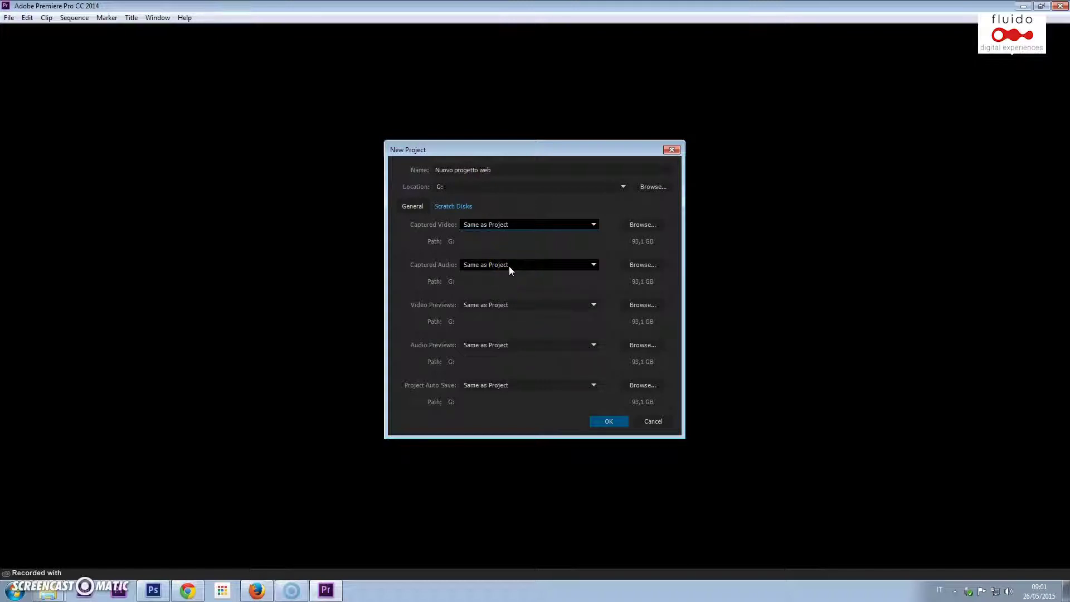
left_click(497, 242)
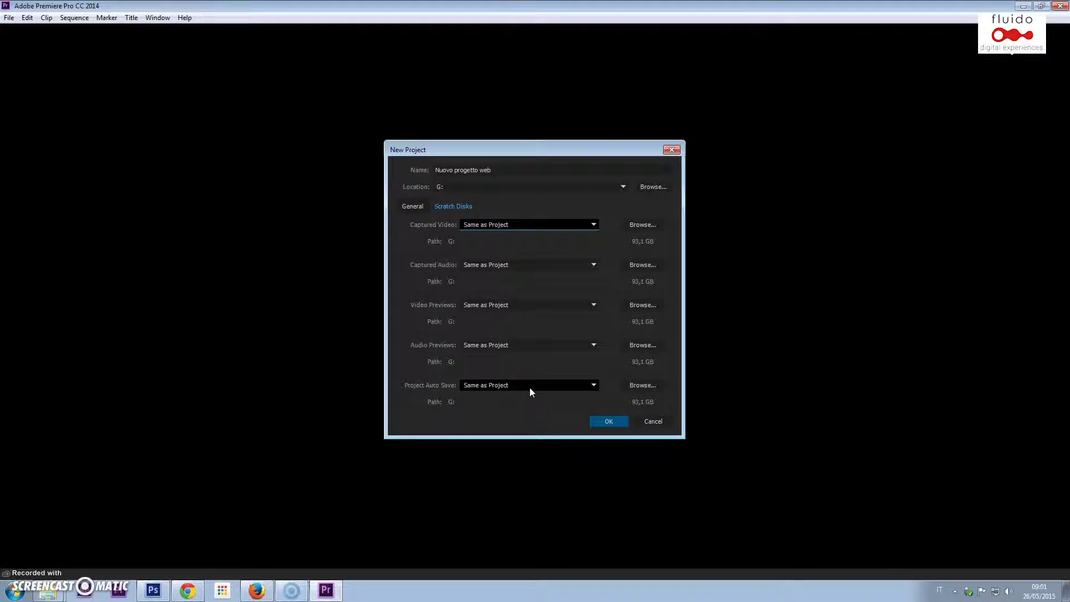
left_click(551, 378)
left_click(414, 205)
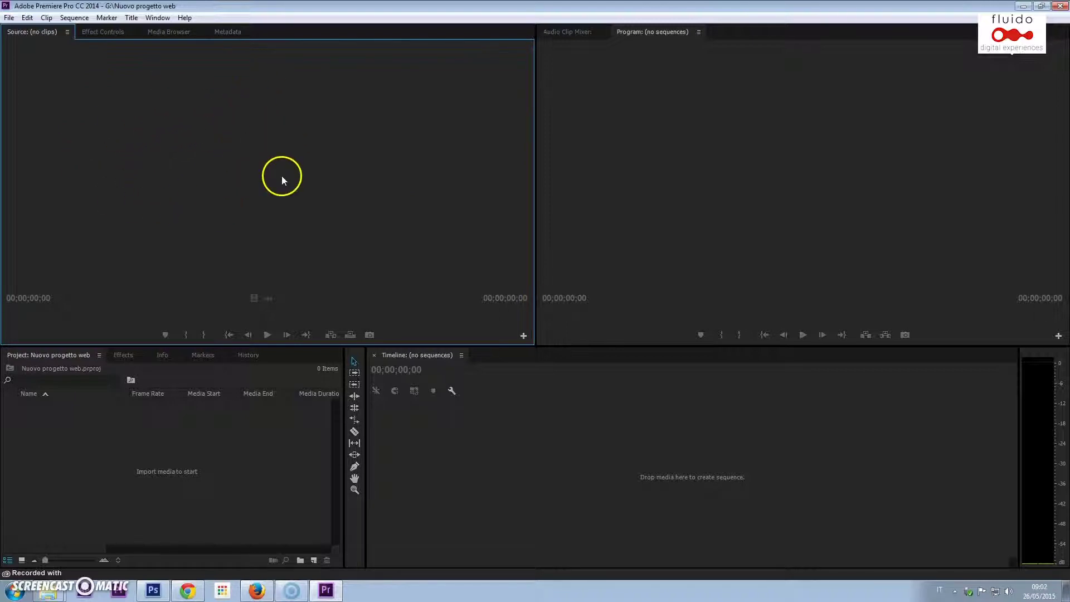
- Point out the empty Project bin, Source monitor, Timeline and Program monitor
left_click(89, 459)
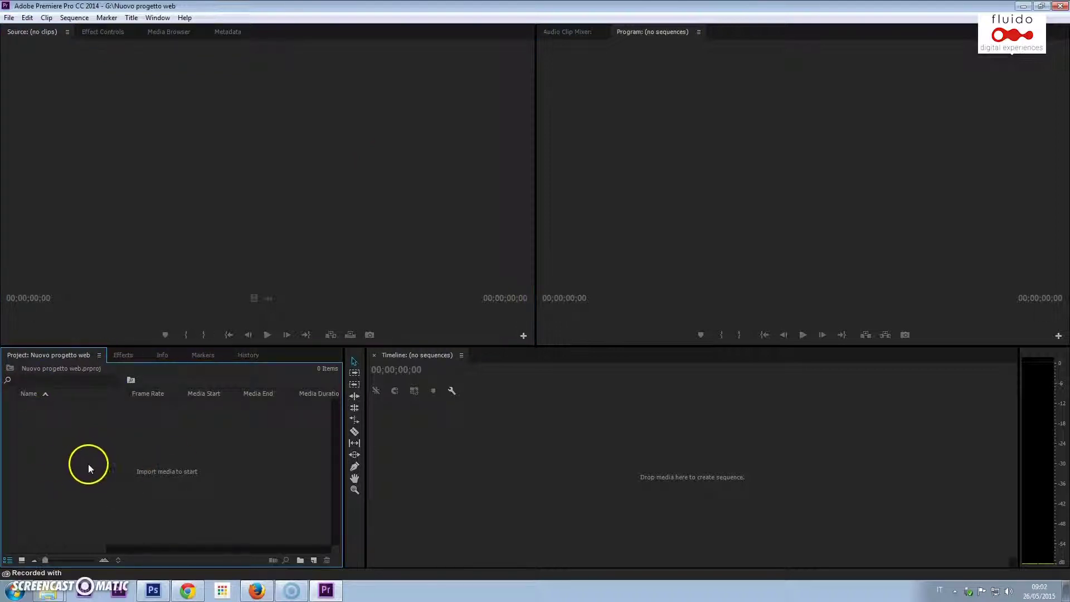
left_click(188, 118)
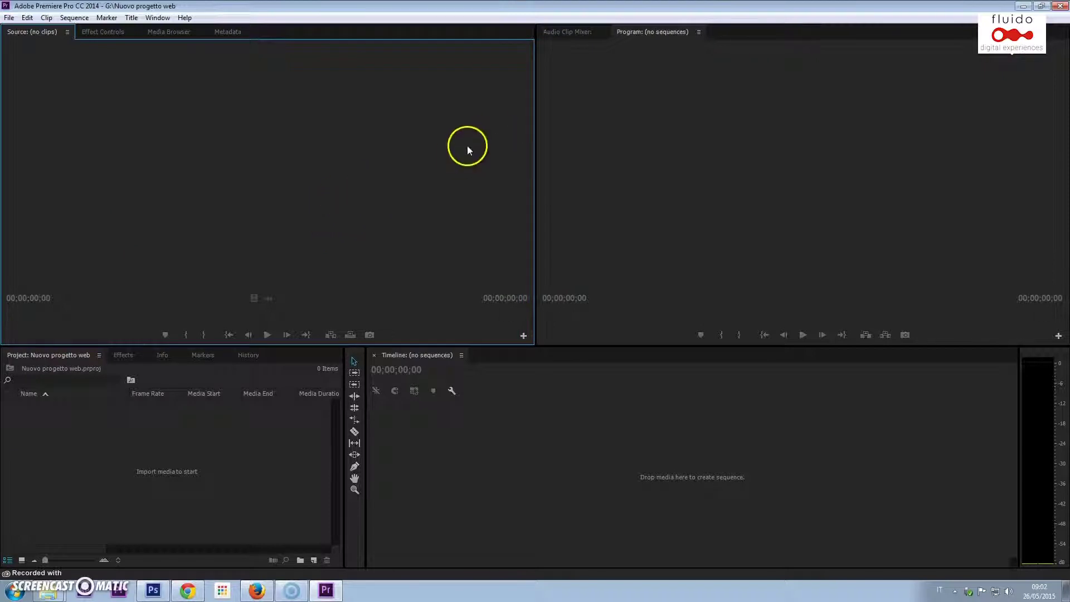
left_click(562, 461)
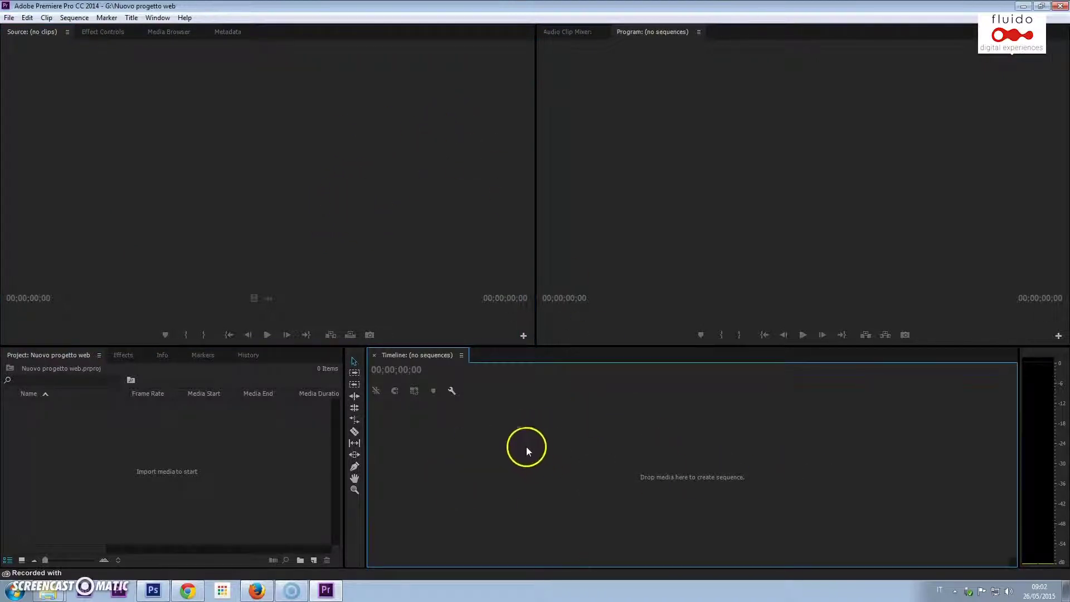
left_click(739, 160)
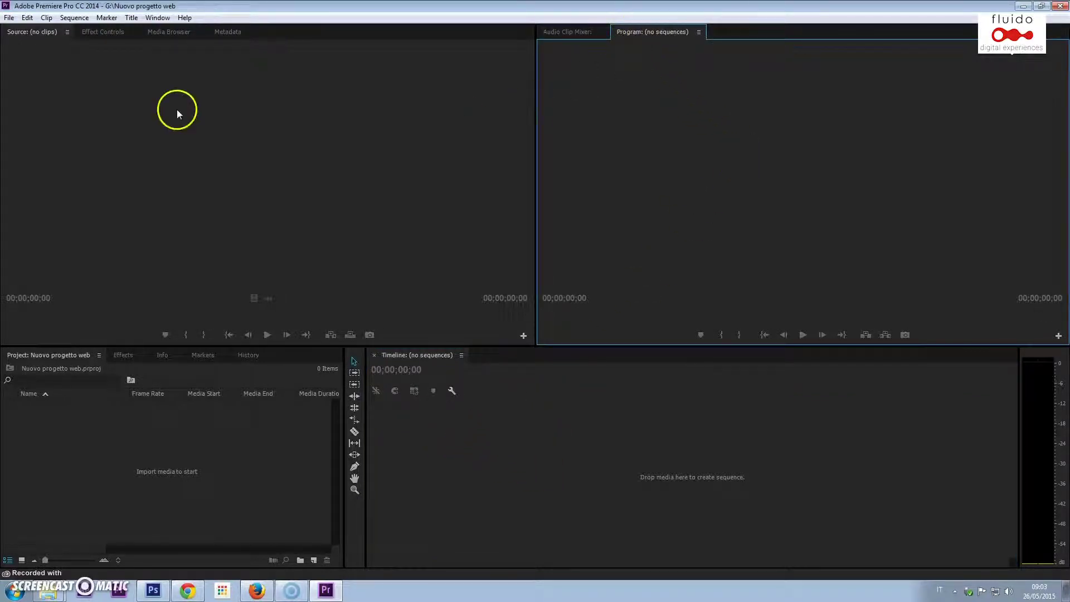
- Browse Effect Controls, Media Browser, Metadata and Effects panels, returning to Source and Project
left_click(103, 31)
left_click(169, 32)
left_click(227, 31)
left_click(23, 33)
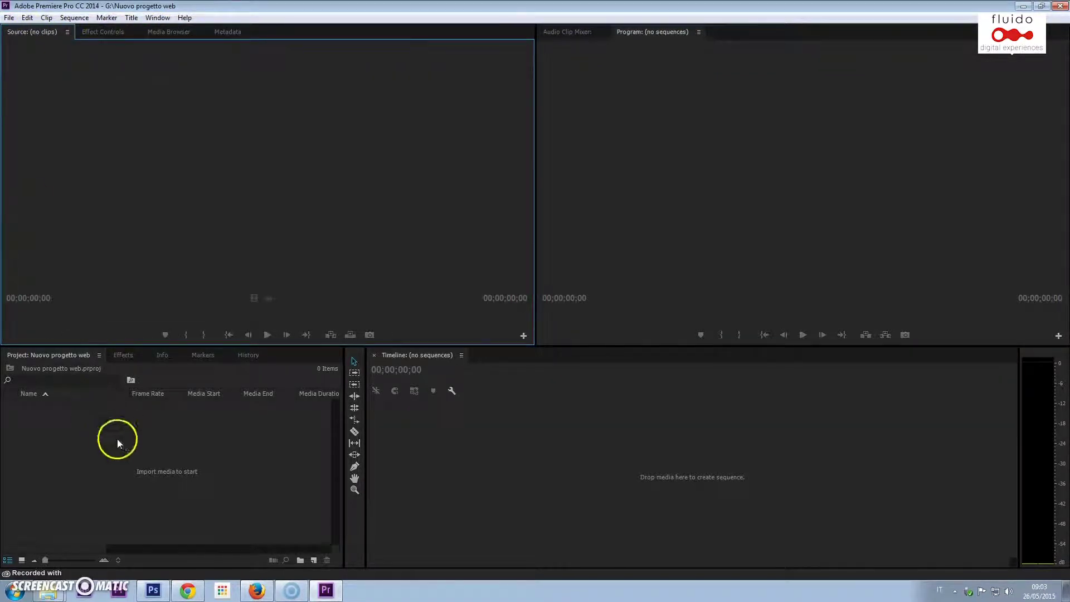
left_click(120, 355)
left_click(63, 355)
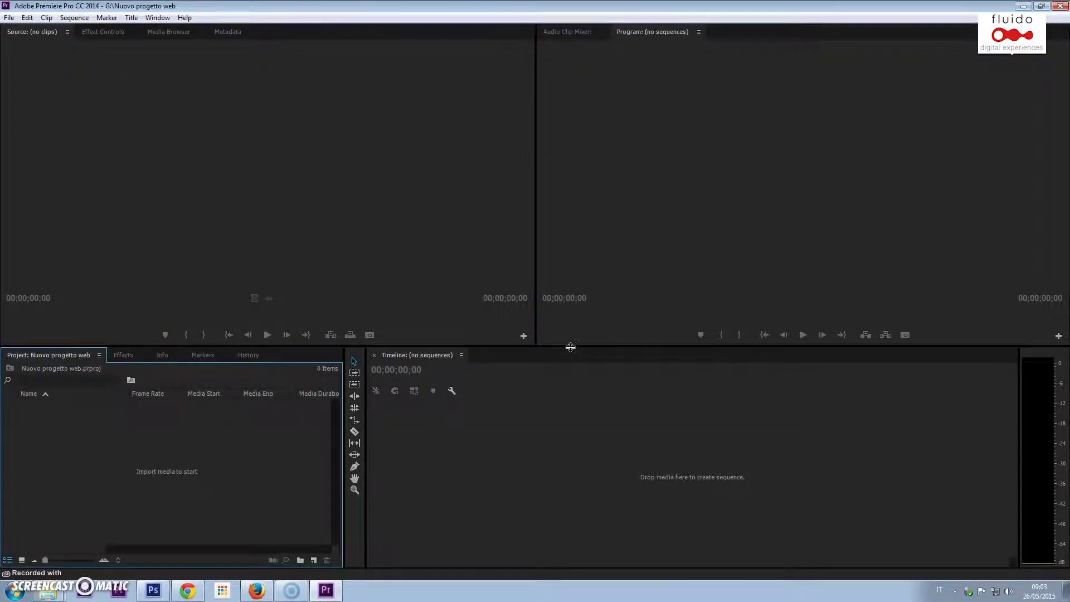